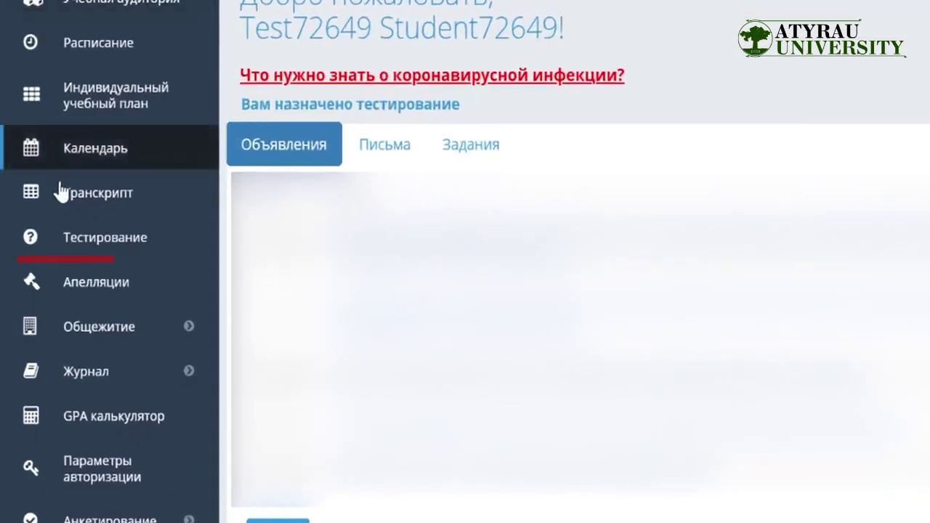
Open the Тестирование section, view the Правила прохождения верификации и тестирования document and close it.
{"action": "left_click", "coordinate": [70, 312]}
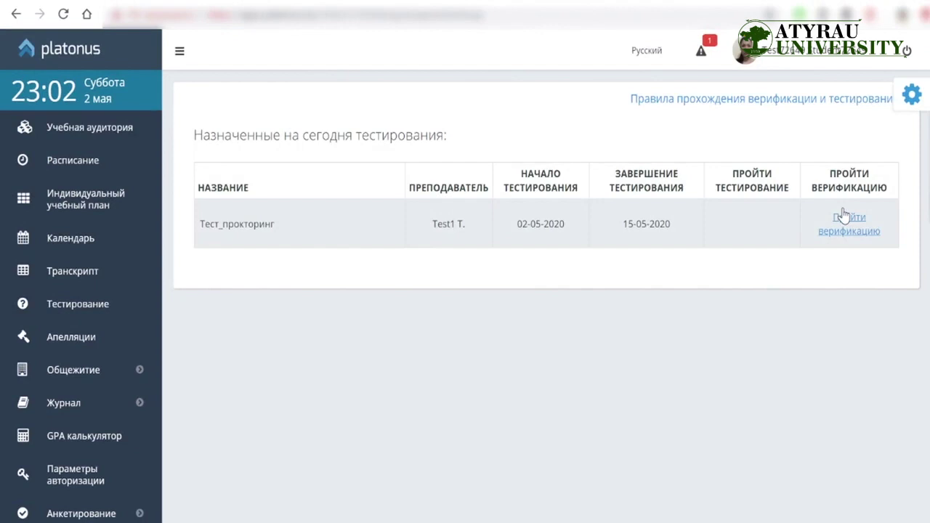
{"action": "left_click", "coordinate": [800, 102]}
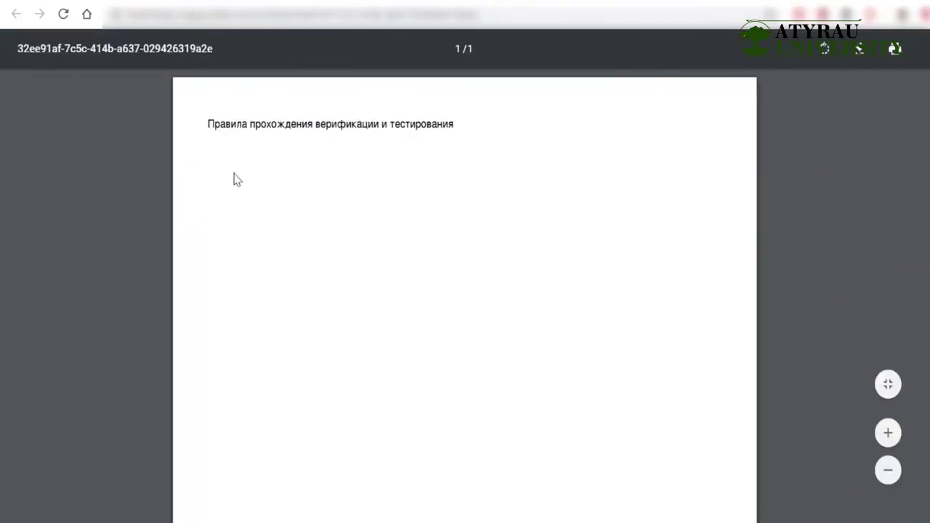
{"action": "scroll", "coordinate": [215, 189], "scroll_direction": "down", "scroll_amount": 1}
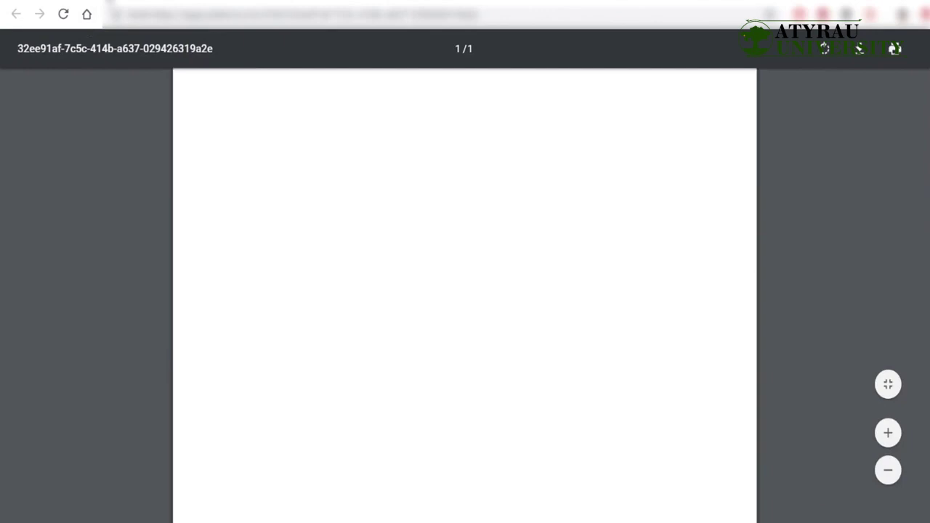
{"action": "key", "text": "ctrl+w"}
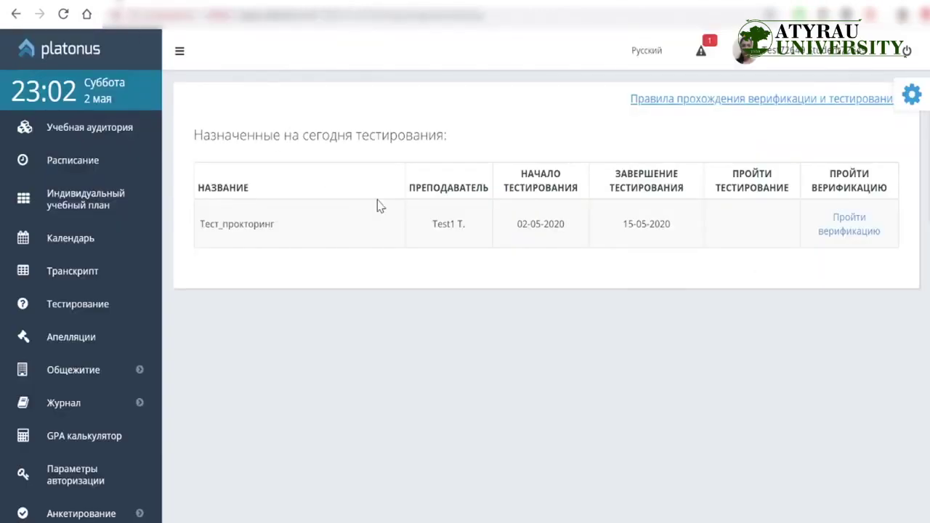
Begin verification for Тест_прокторинг and continue after accepting the verification and testing rules.
{"action": "left_click", "coordinate": [847, 231]}
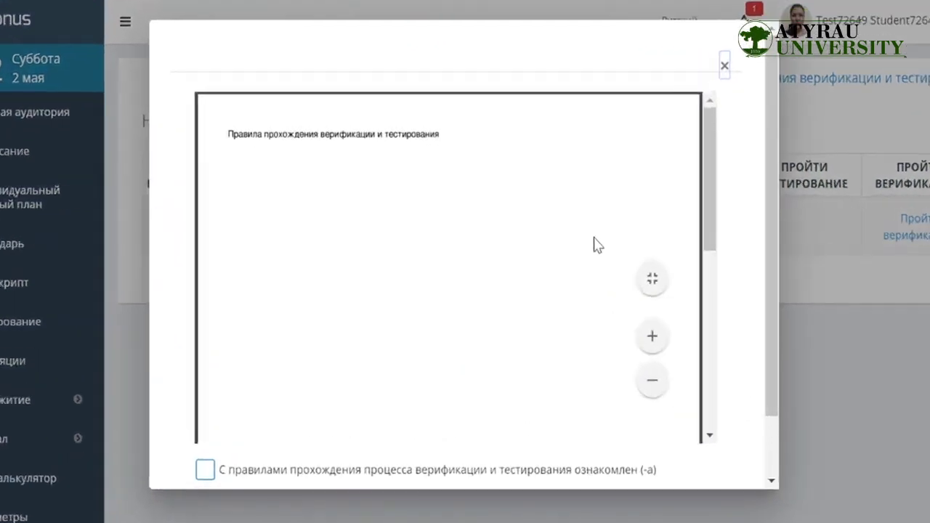
{"action": "scroll", "coordinate": [643, 231], "scroll_direction": "down", "scroll_amount": 5}
{"action": "scroll", "coordinate": [595, 246], "scroll_direction": "down", "scroll_amount": 1}
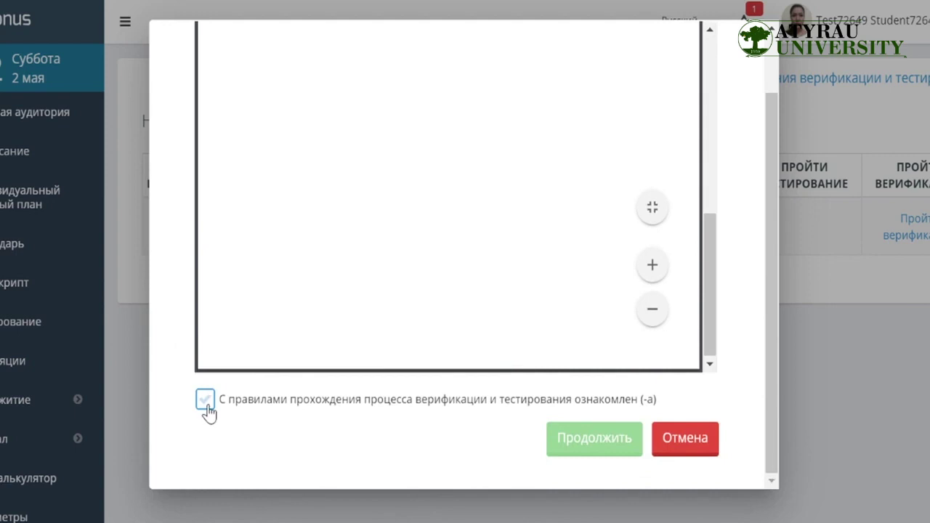
{"action": "left_click", "coordinate": [206, 403]}
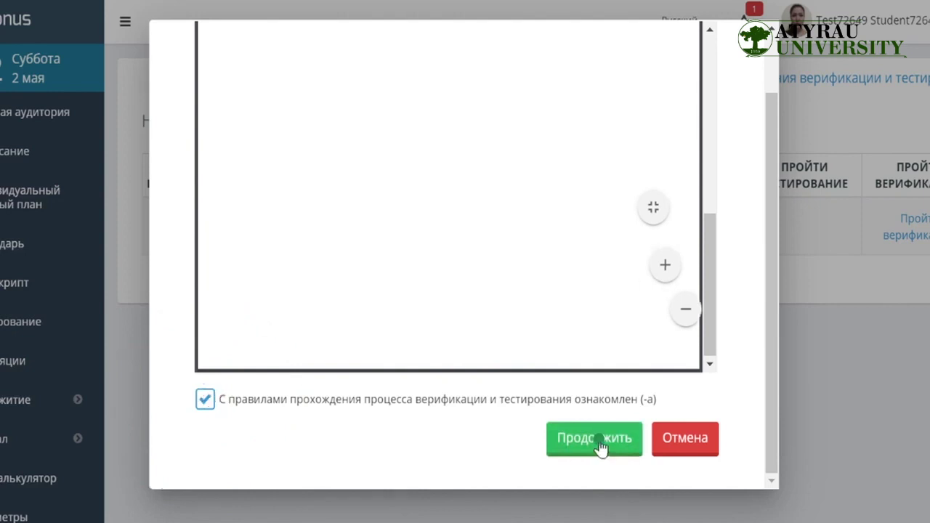
{"action": "left_click", "coordinate": [600, 444]}
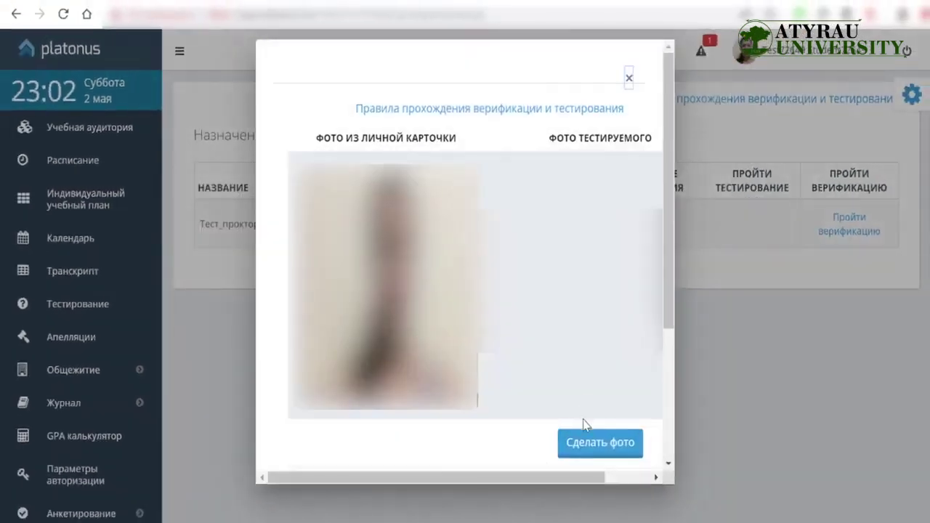
Take a photo of the test taker and try to verify it, confirming its submission.
{"action": "left_click_drag", "start_coordinate": [565, 482], "coordinate": [577, 484]}
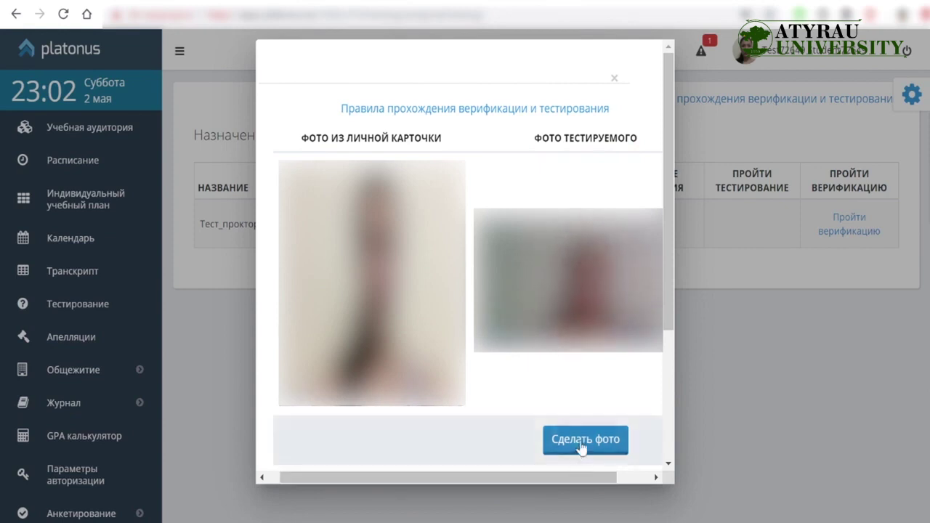
{"action": "left_click", "coordinate": [582, 445]}
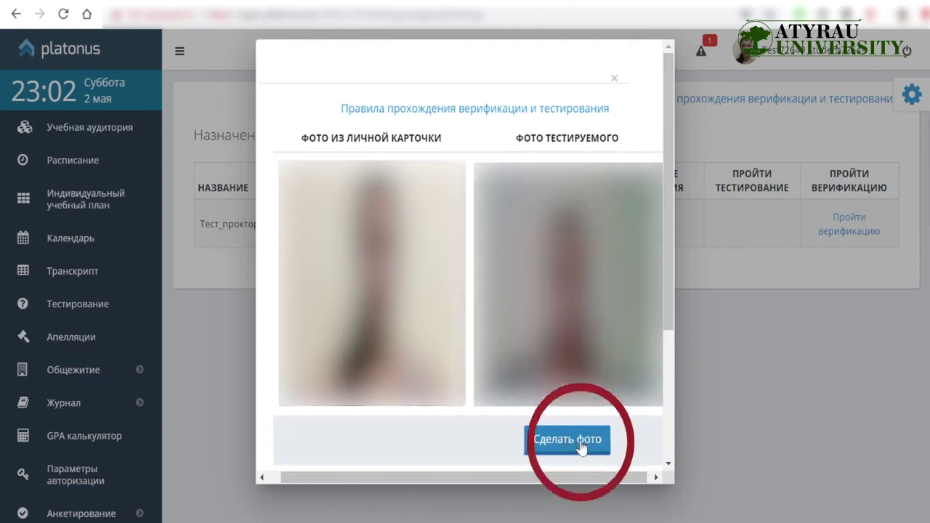
{"action": "scroll", "coordinate": [630, 375], "scroll_direction": "down", "scroll_amount": 4}
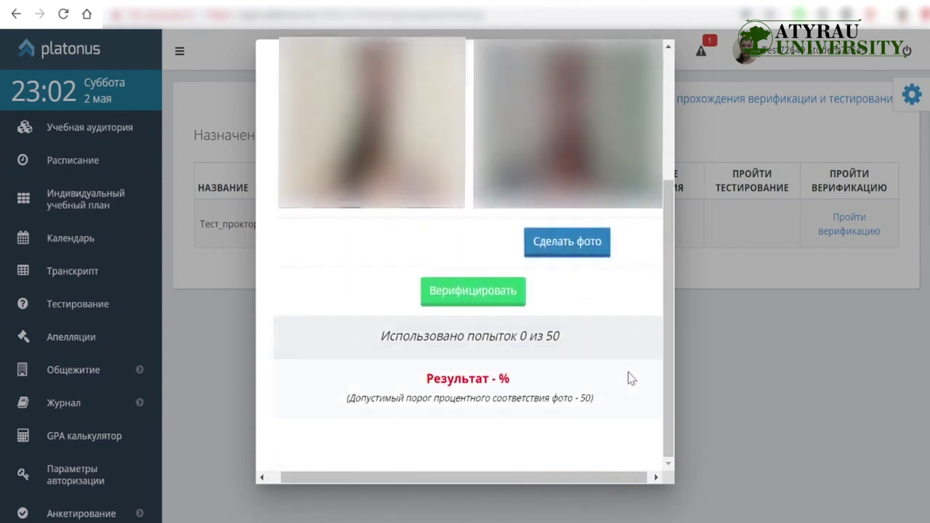
{"action": "left_click", "coordinate": [485, 302]}
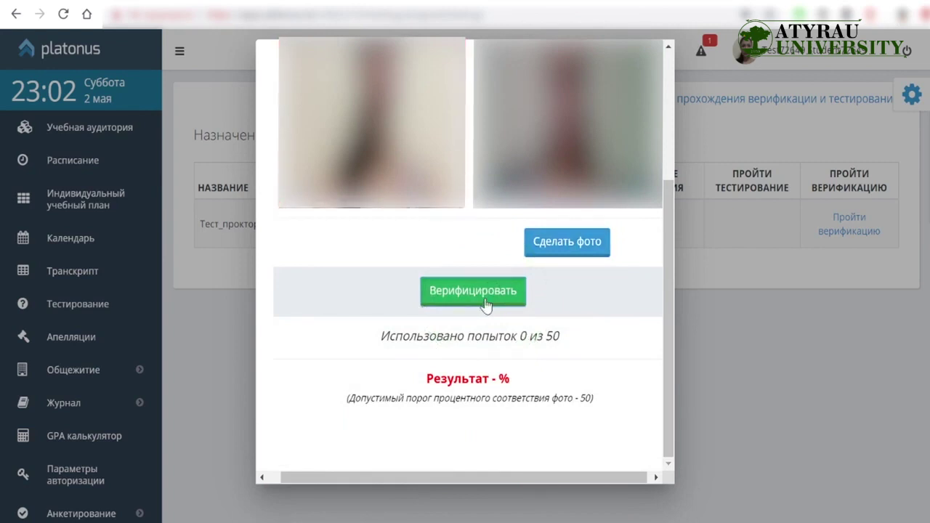
{"action": "left_click", "coordinate": [486, 304]}
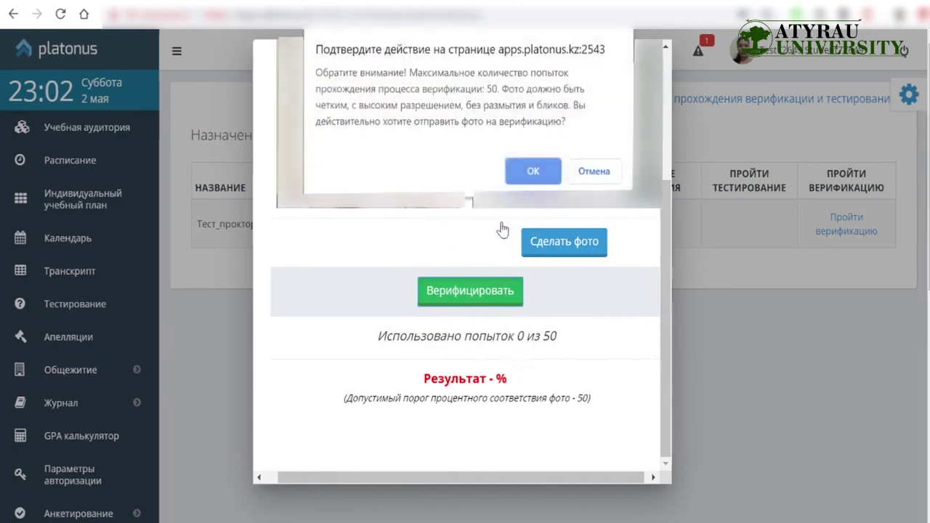
{"action": "left_click", "coordinate": [533, 171]}
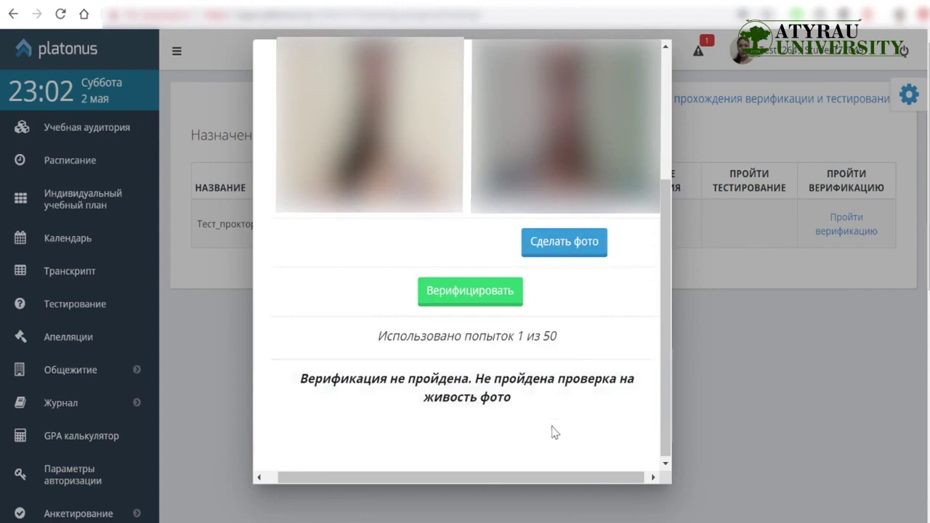
Retake the test taker's photo and submit the new one for verification.
{"action": "left_click", "coordinate": [569, 253]}
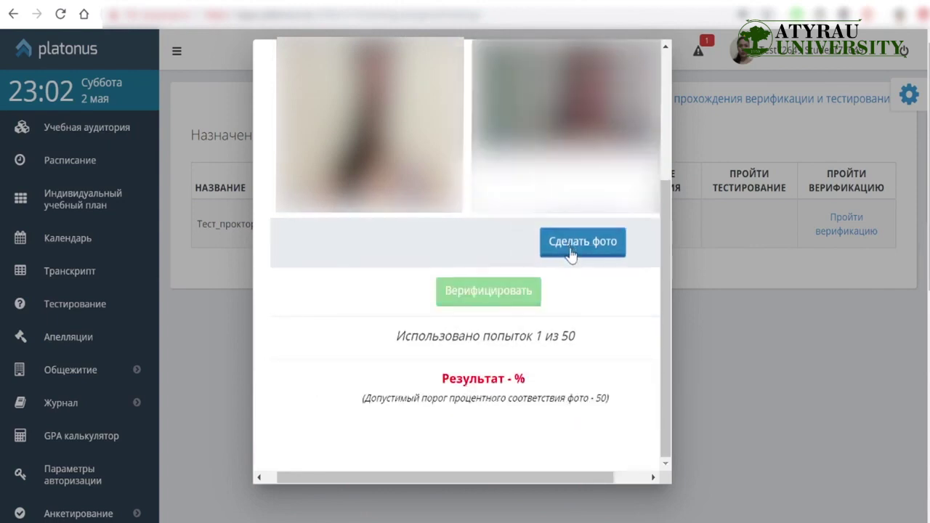
{"action": "scroll", "coordinate": [570, 252], "scroll_direction": "up", "scroll_amount": 3}
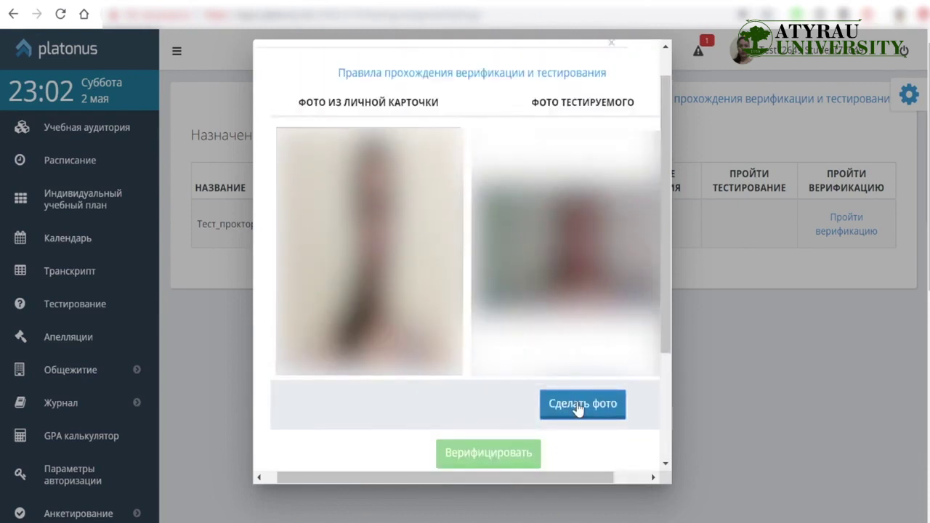
{"action": "left_click", "coordinate": [577, 407]}
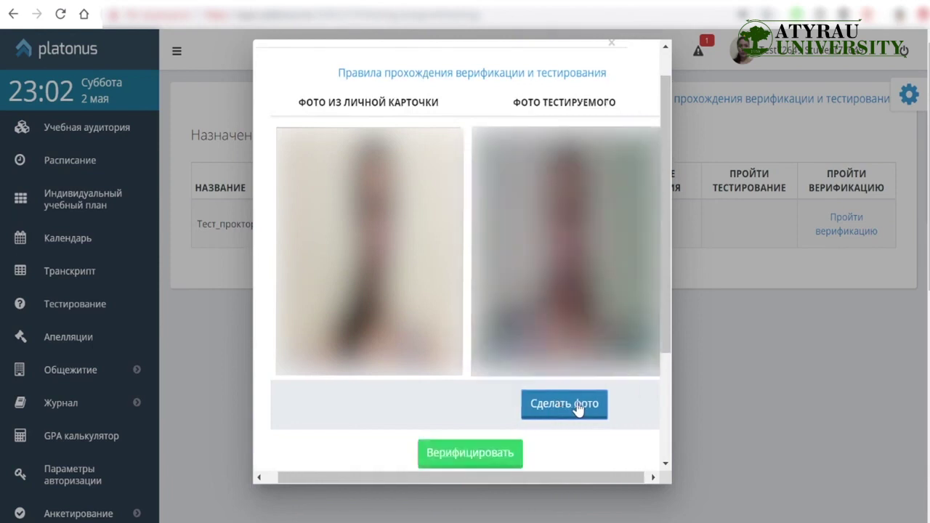
{"action": "left_click", "coordinate": [507, 458]}
{"action": "scroll", "coordinate": [486, 330], "scroll_direction": "down", "scroll_amount": 2}
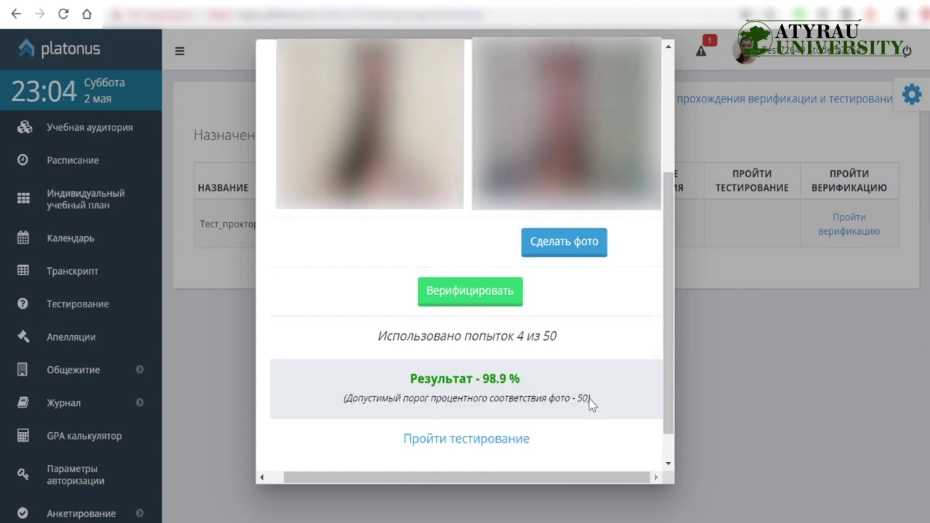
Proceed from the completed photo verification to taking the assigned test.
{"action": "scroll", "coordinate": [591, 401], "scroll_direction": "down", "scroll_amount": 1}
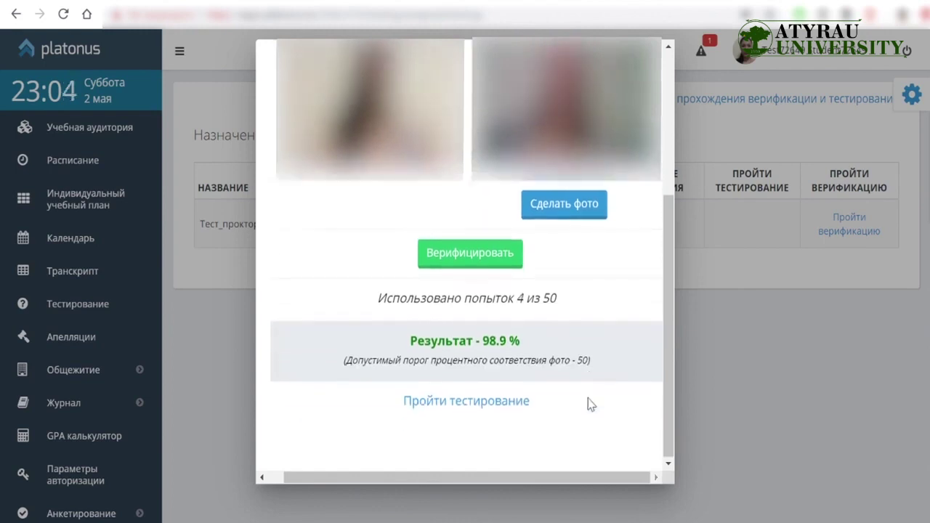
{"action": "left_click", "coordinate": [497, 404]}
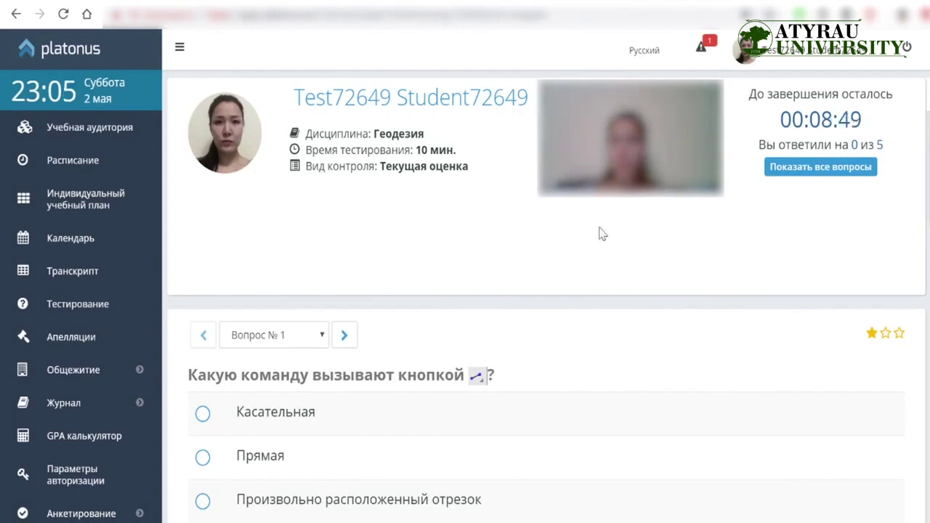
Examine the test page's questions, drawings and answer options, and read the warning about the missing web camera.
{"action": "scroll", "coordinate": [301, 287], "scroll_direction": "down", "scroll_amount": 1}
{"action": "scroll", "coordinate": [297, 303], "scroll_direction": "up", "scroll_amount": 1}
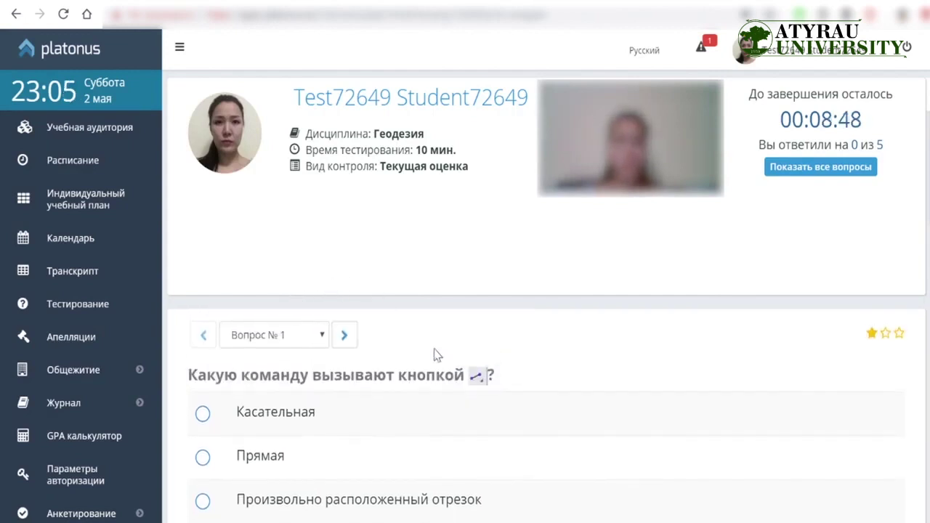
{"action": "scroll", "coordinate": [545, 407], "scroll_direction": "down", "scroll_amount": 1}
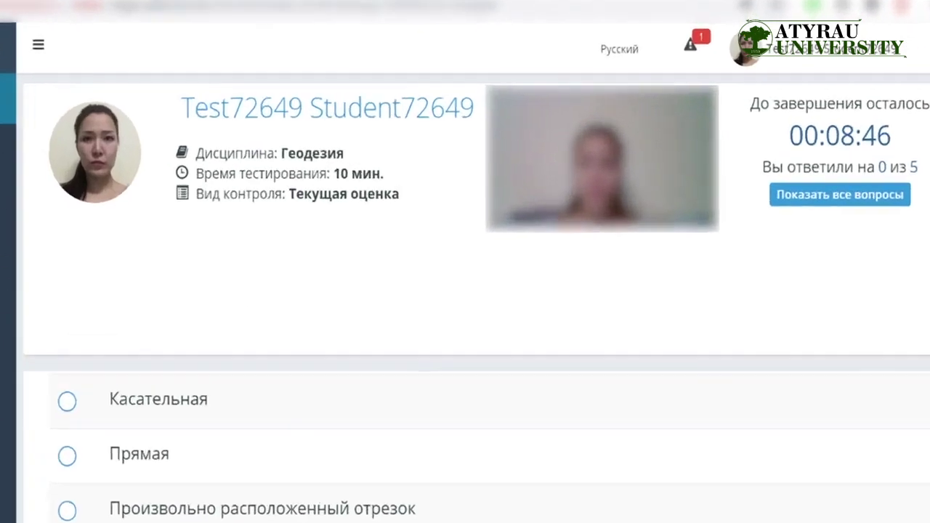
{"action": "scroll", "coordinate": [545, 407], "scroll_direction": "up", "scroll_amount": 1}
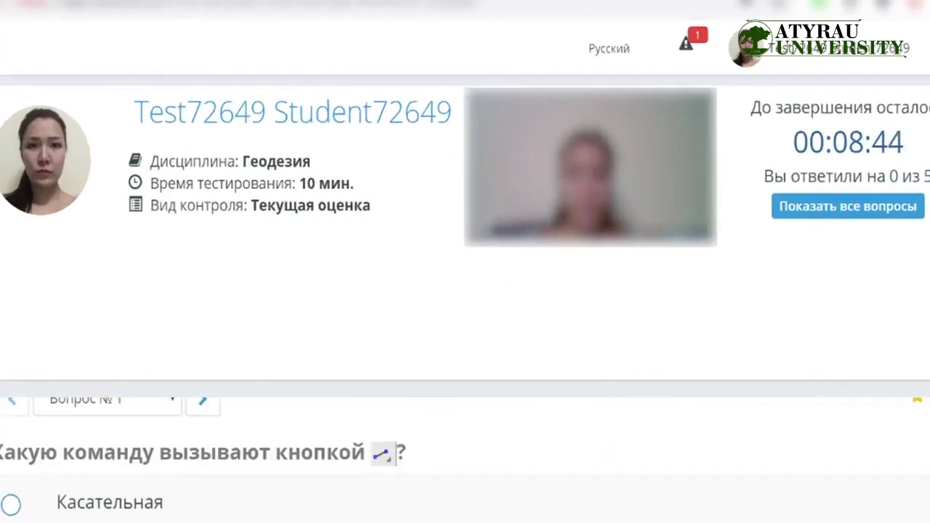
{"action": "scroll", "coordinate": [465, 458], "scroll_direction": "down", "scroll_amount": 3}
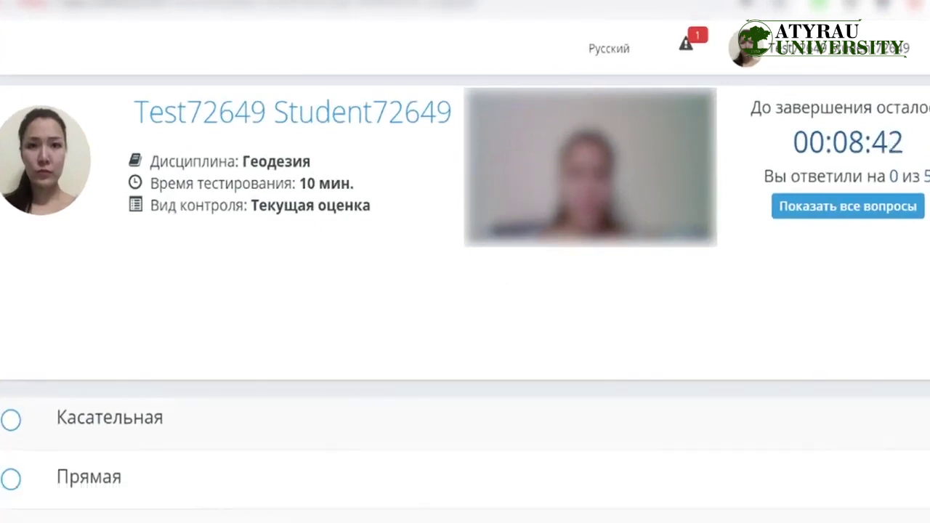
{"action": "scroll", "coordinate": [465, 458], "scroll_direction": "down", "scroll_amount": 2}
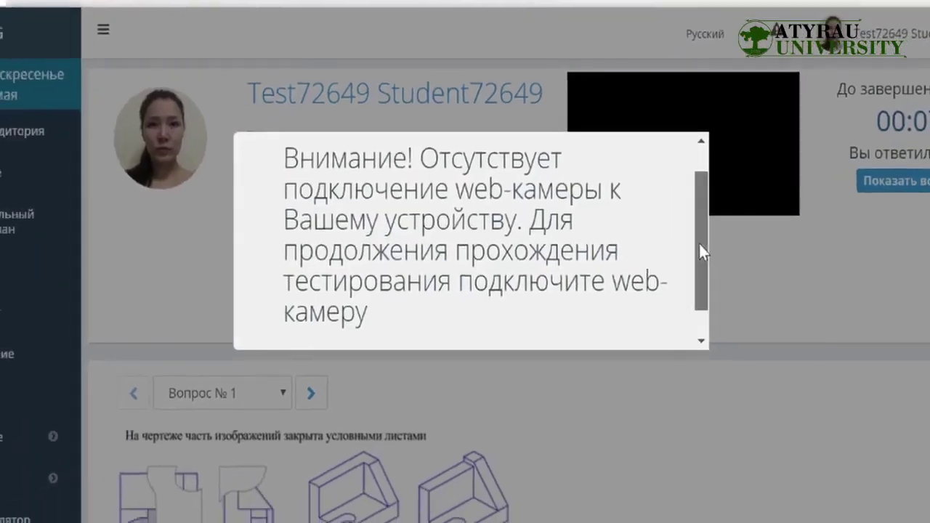
{"action": "scroll", "coordinate": [698, 250], "scroll_direction": "down", "scroll_amount": 1}
{"action": "left_click_drag", "start_coordinate": [699, 286], "coordinate": [705, 228]}
{"action": "scroll", "coordinate": [705, 229], "scroll_direction": "up", "scroll_amount": 1}
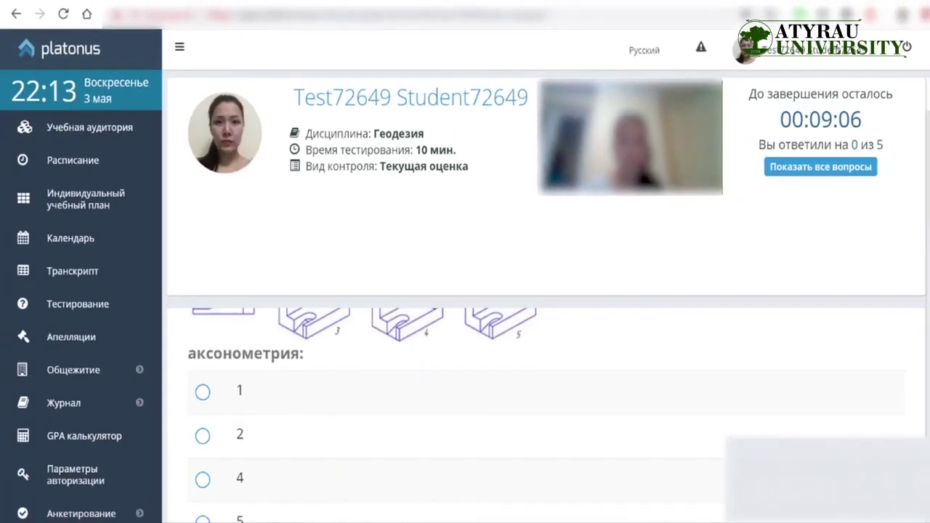
{"action": "scroll", "coordinate": [444, 342], "scroll_direction": "down", "scroll_amount": 1}
{"action": "scroll", "coordinate": [453, 370], "scroll_direction": "up", "scroll_amount": 5}
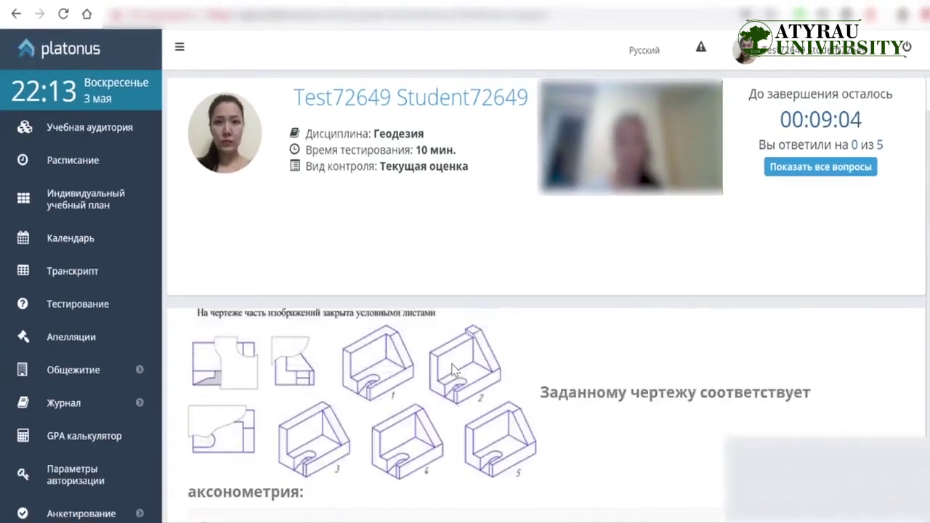
{"action": "scroll", "coordinate": [409, 317], "scroll_direction": "down", "scroll_amount": 10}
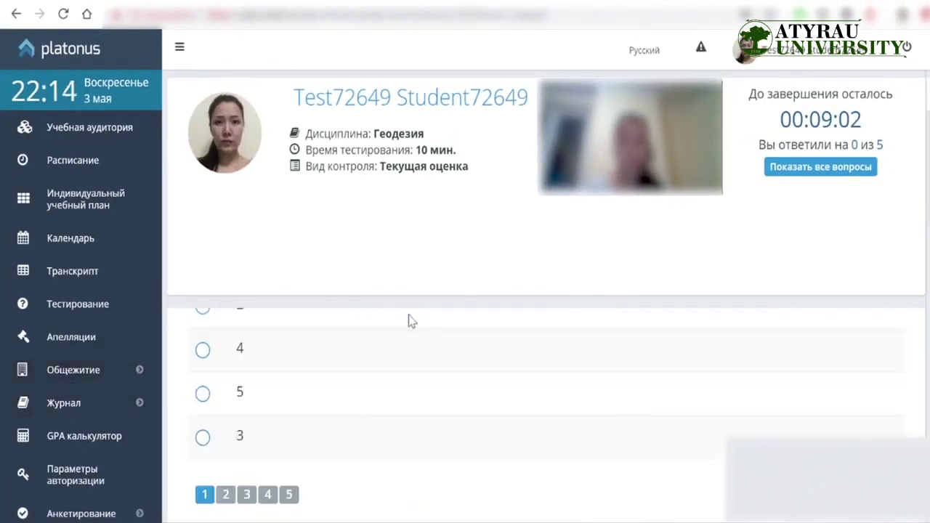